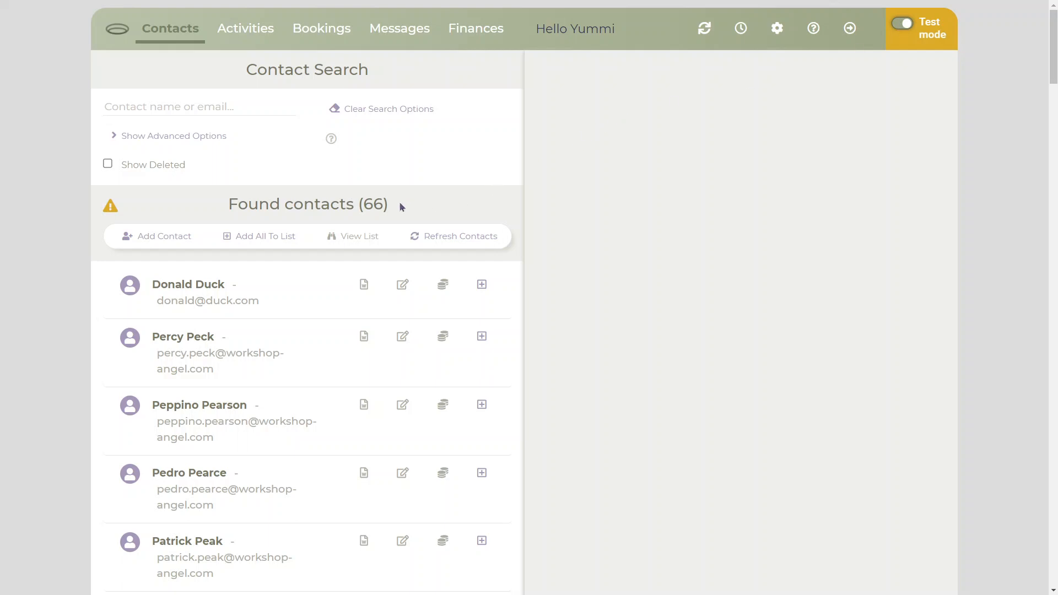
# Switch to live mode to view its contacts, and return to test mode
pyautogui.click(895, 30)
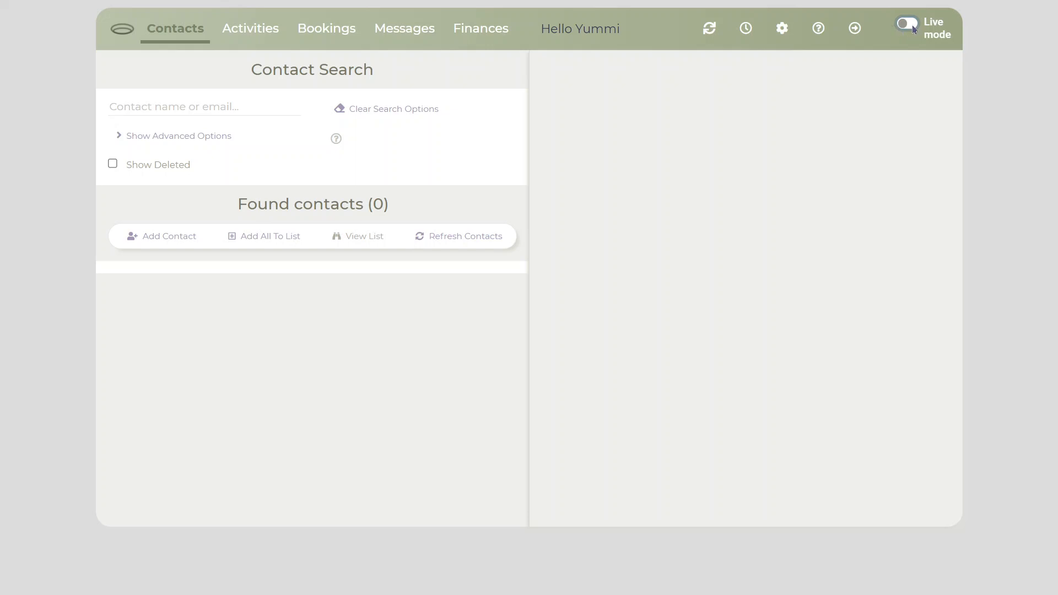
pyautogui.click(914, 29)
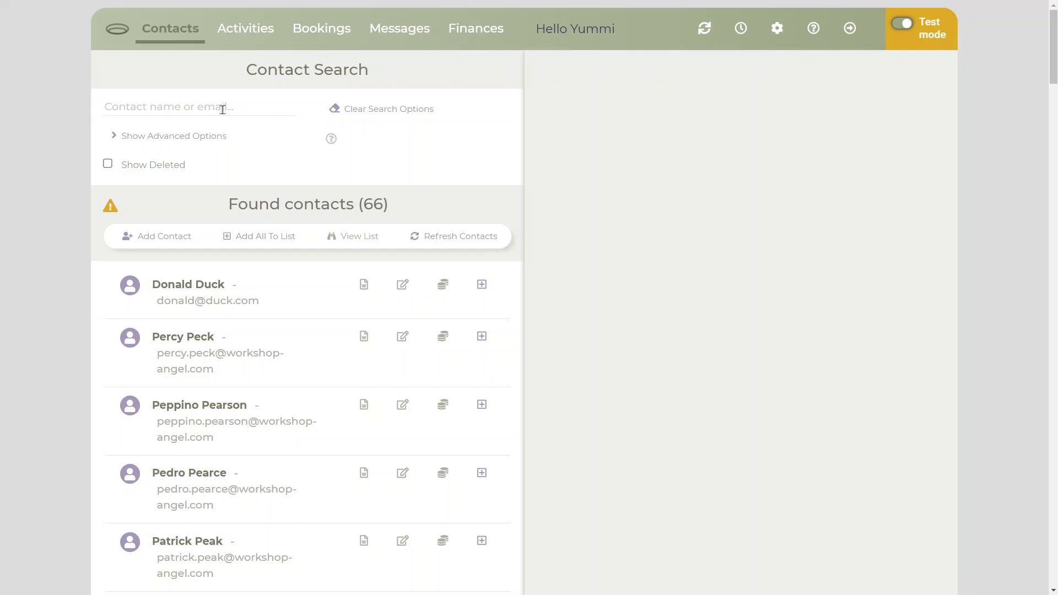
# Search the contacts for "patr" and clear the search options
pyautogui.write('pa')
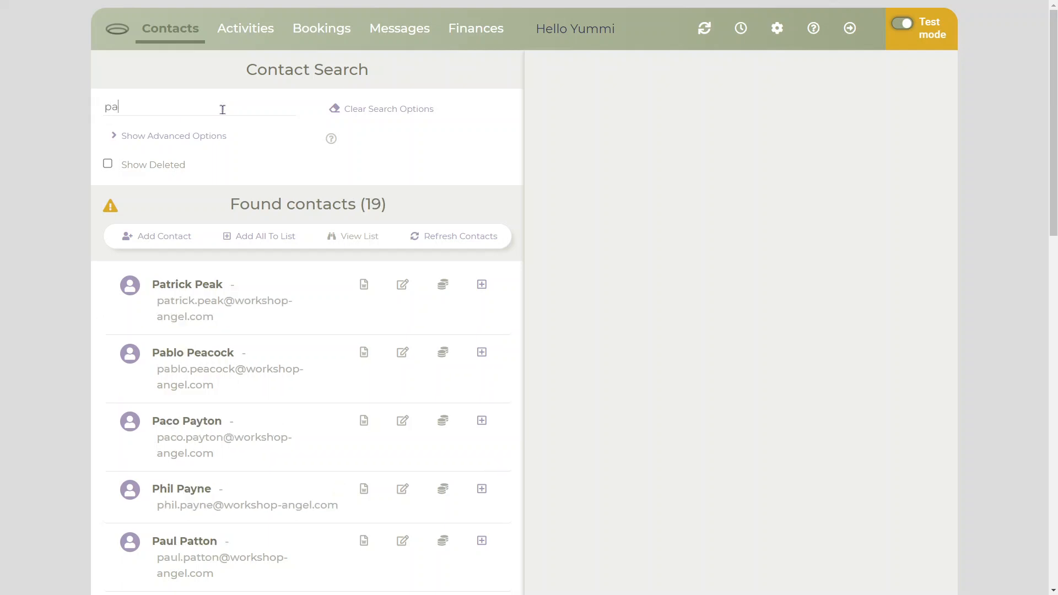
pyautogui.write('tr')
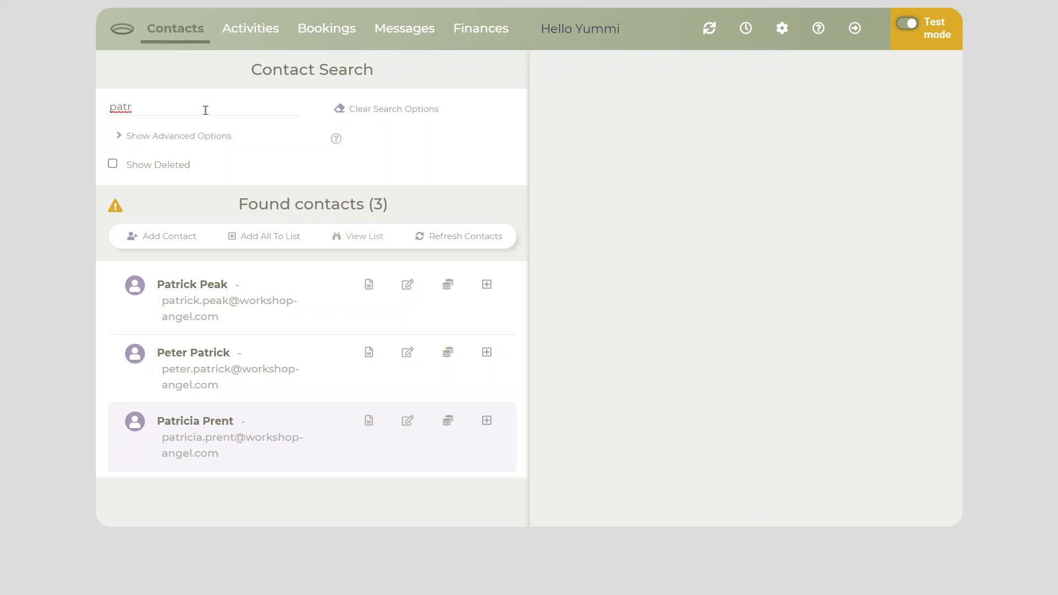
pyautogui.click(389, 109)
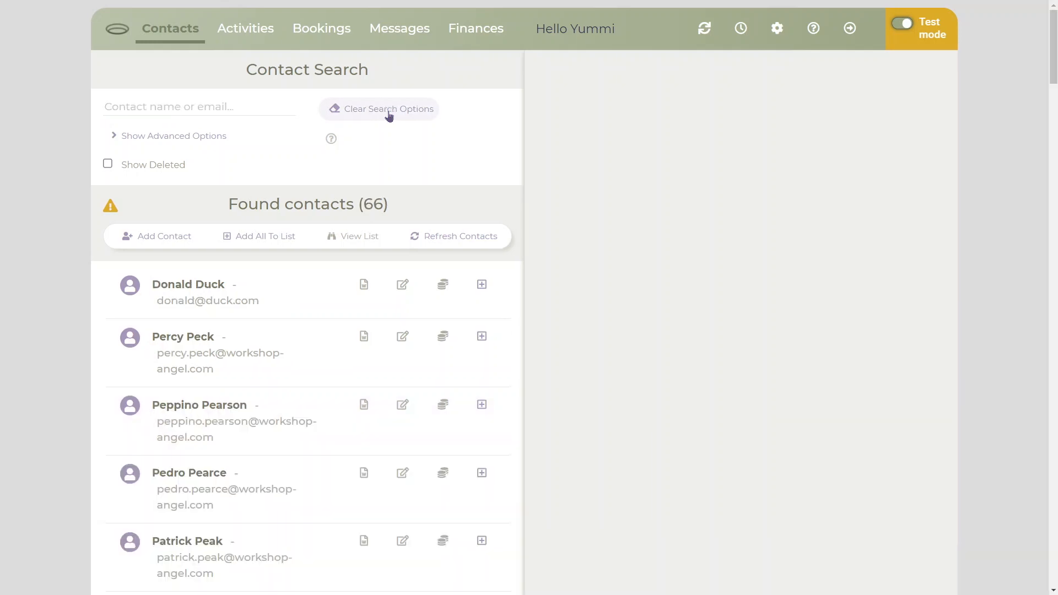
# Filter the contacts by gender Female and age range 18-25 using the advanced options, and clear the filters
pyautogui.click(206, 140)
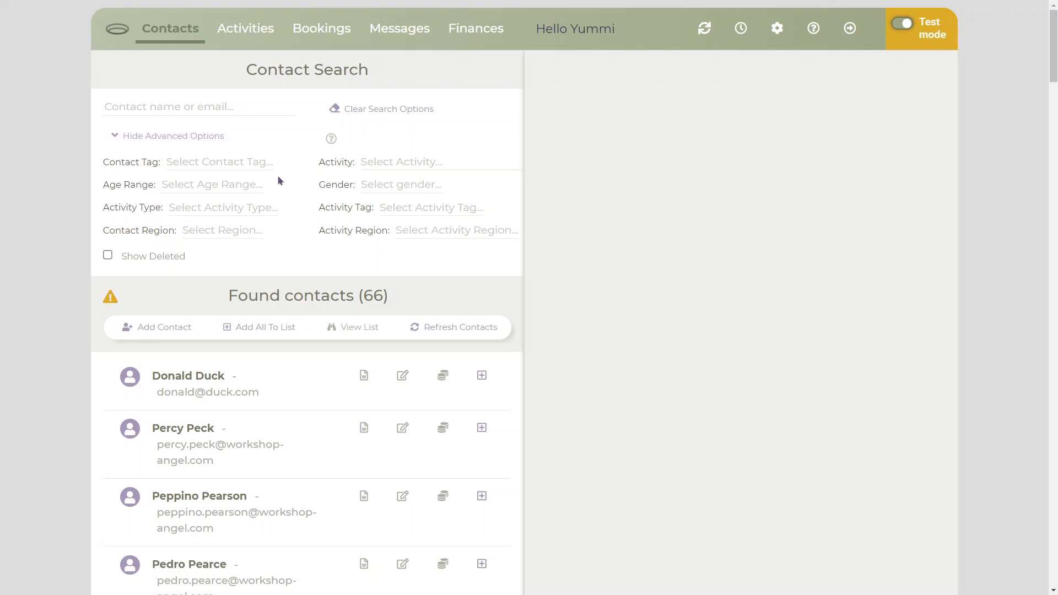
pyautogui.click(376, 187)
pyautogui.click(378, 214)
pyautogui.click(230, 188)
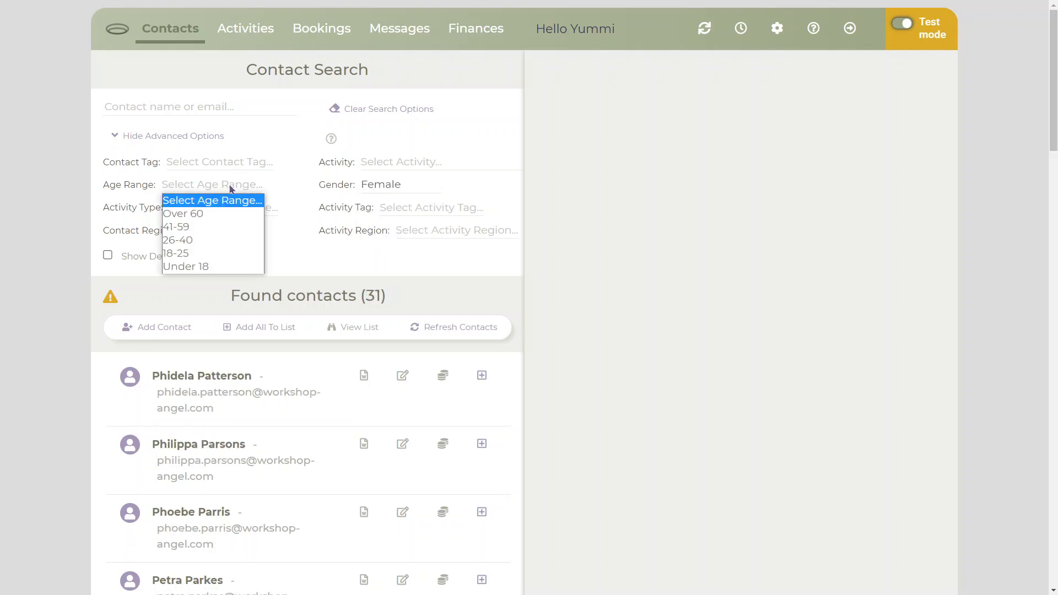
pyautogui.click(190, 258)
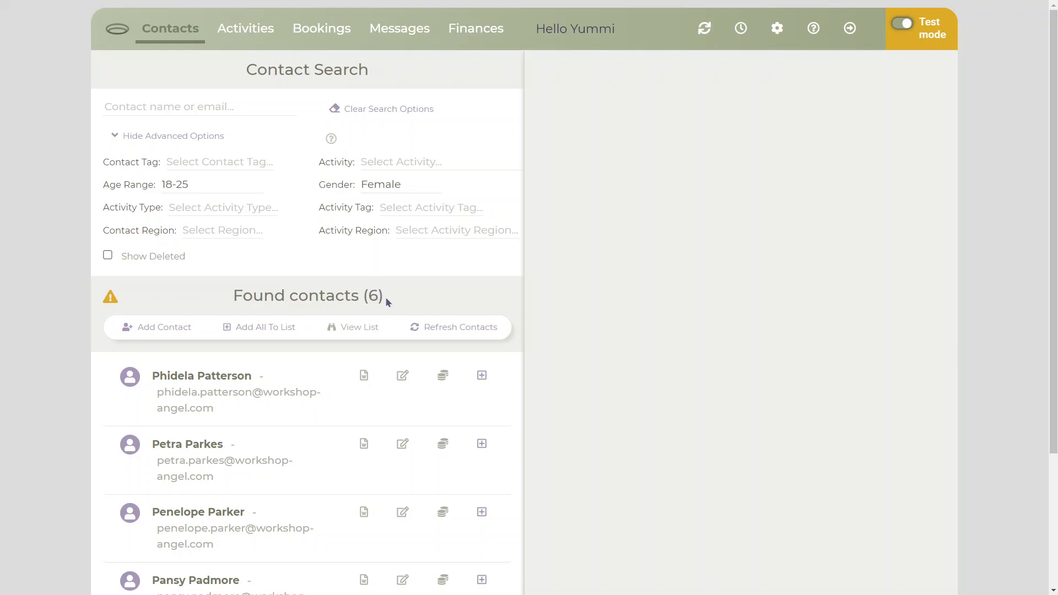
pyautogui.click(387, 113)
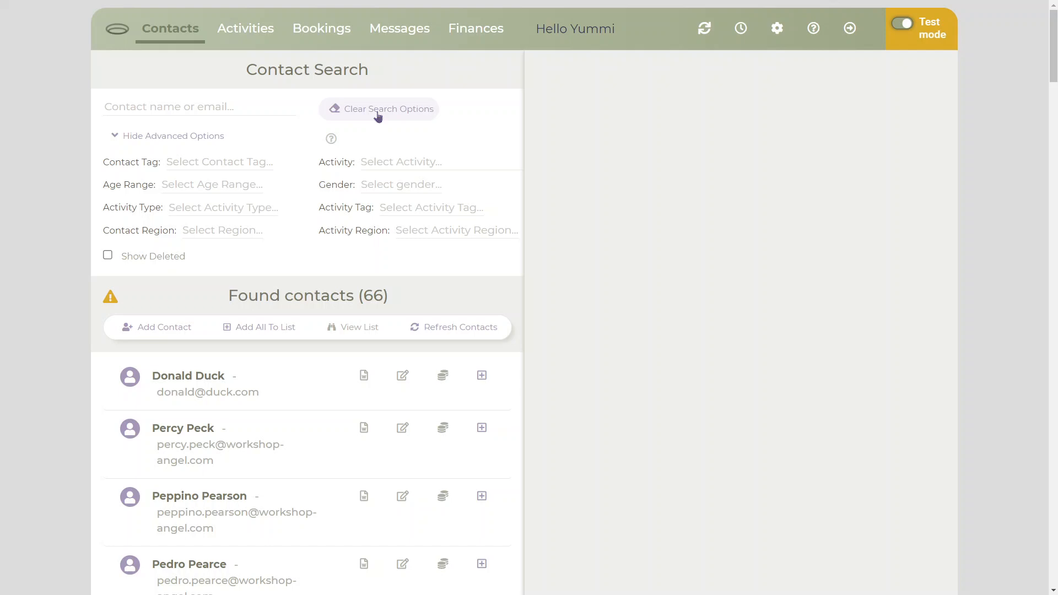
# Filter the contacts by the activity Yoga Retreat - 2022 and add all found contacts to the contact list
pyautogui.click(385, 165)
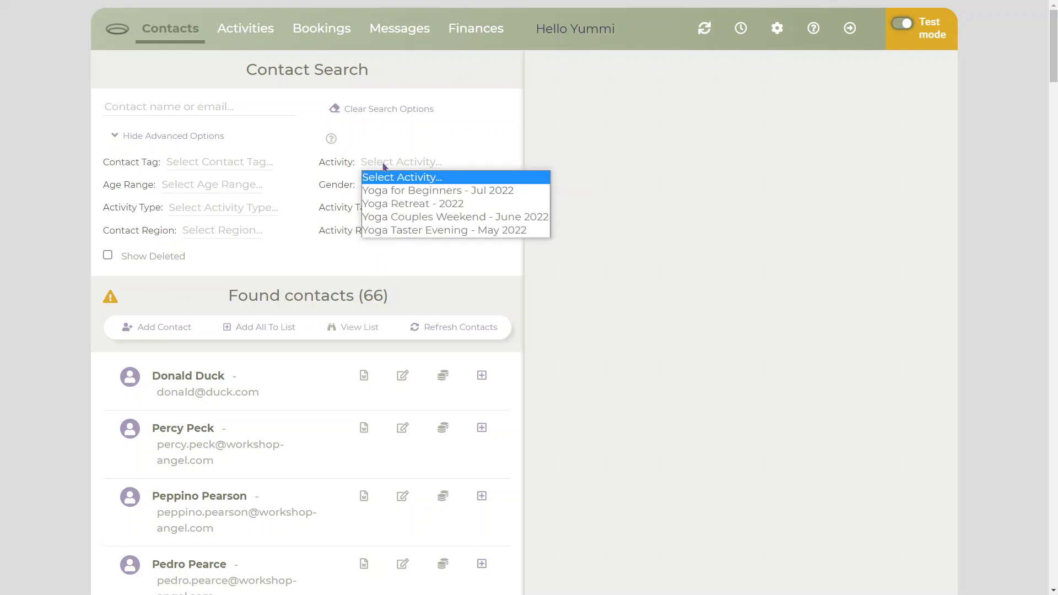
pyautogui.click(390, 205)
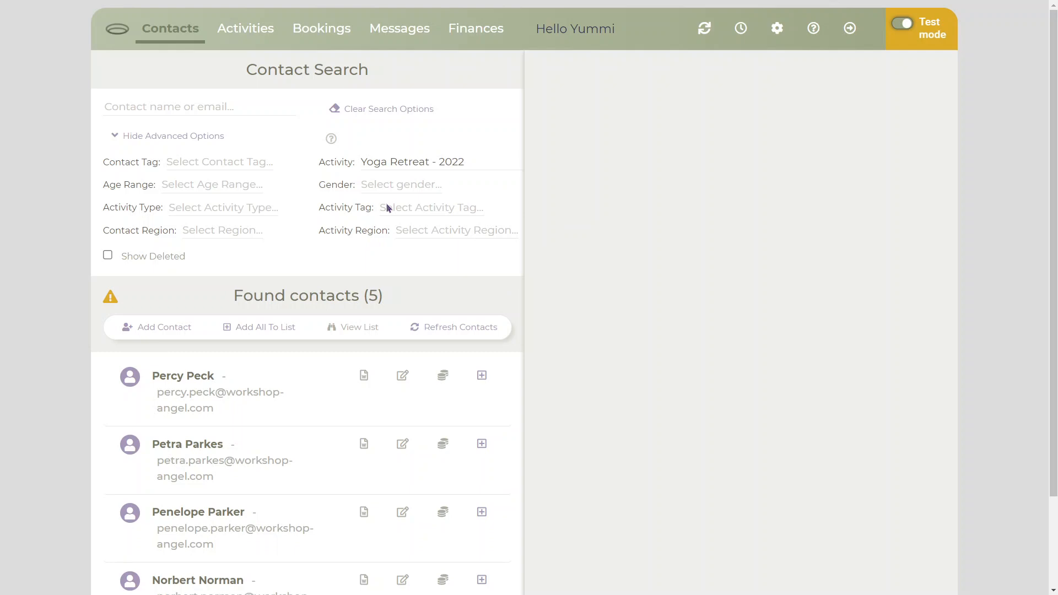
pyautogui.scroll(-2, 385, 346)
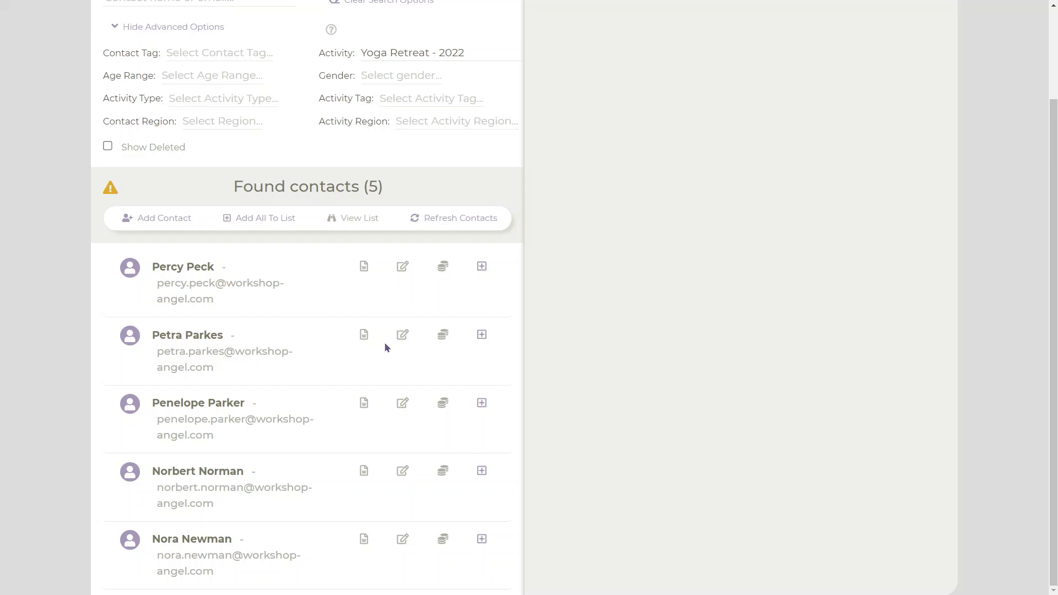
pyautogui.scroll(2, 386, 345)
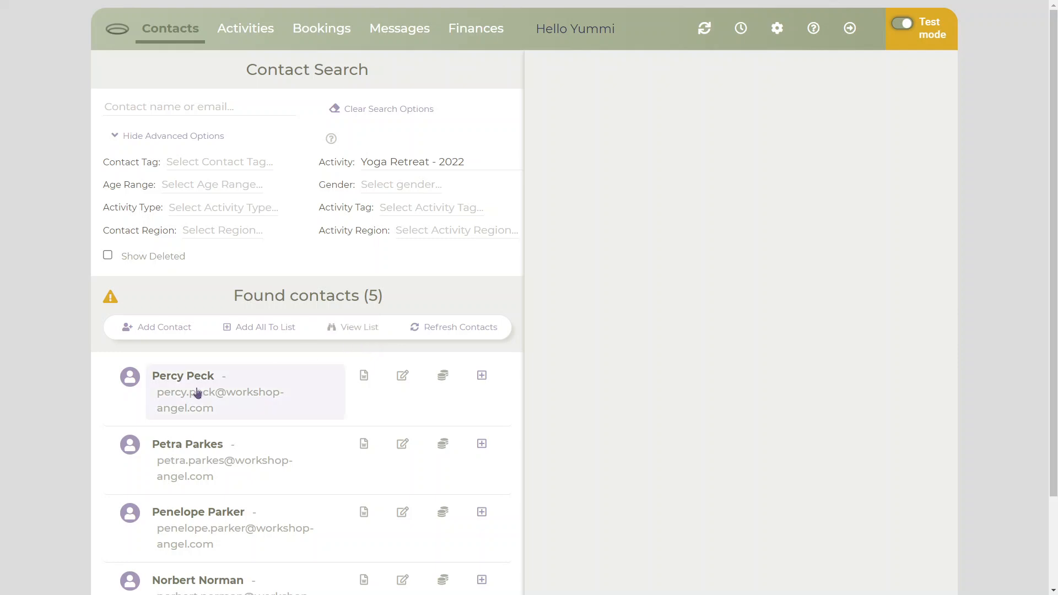
pyautogui.click(280, 334)
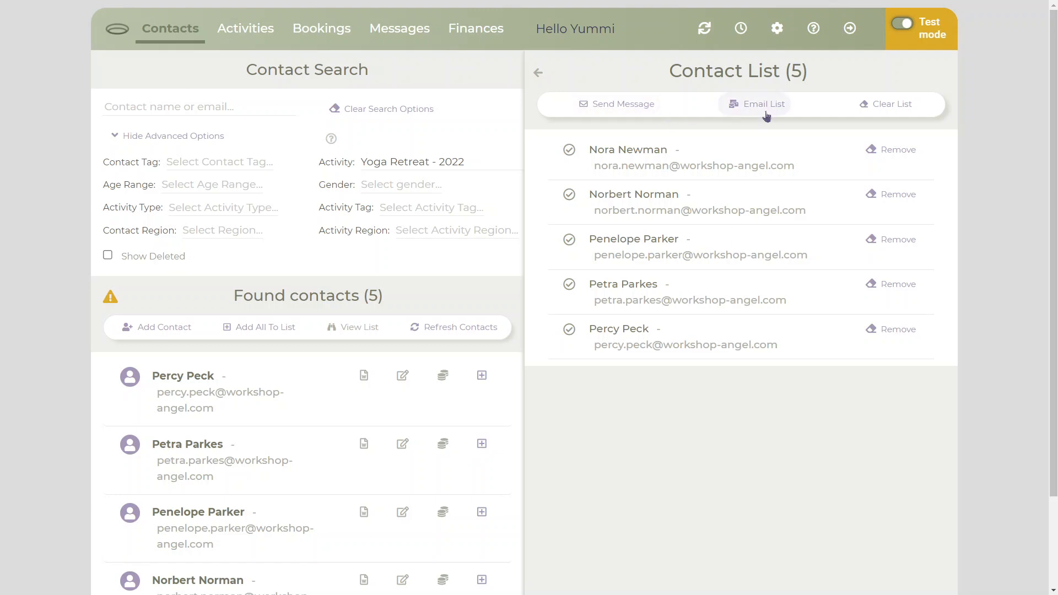
# Open and cancel a mailing message to the contact list, and view its copyable text as an Email bcc list
pyautogui.click(625, 113)
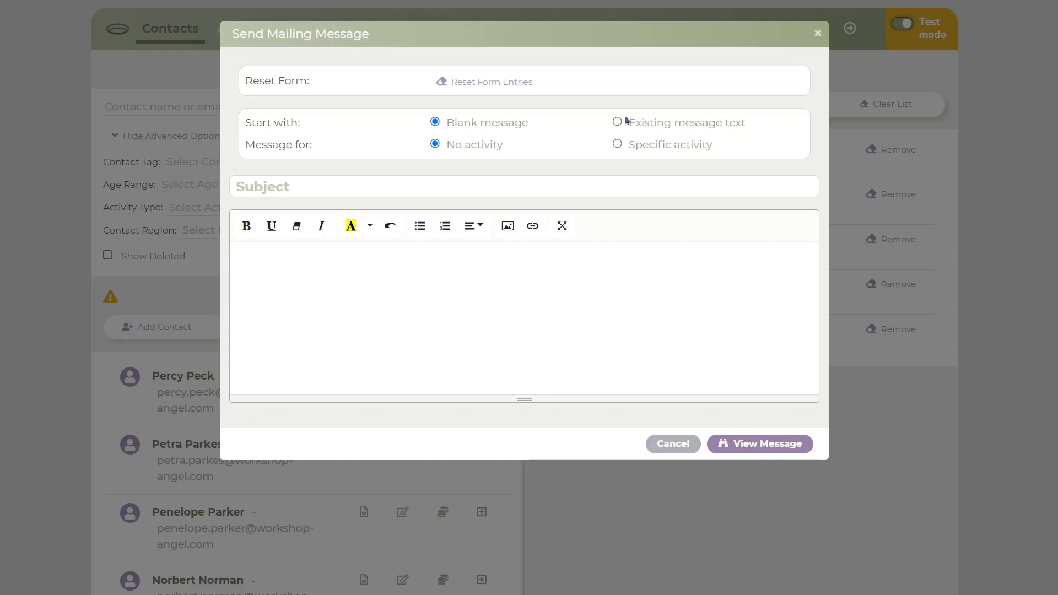
pyautogui.click(685, 446)
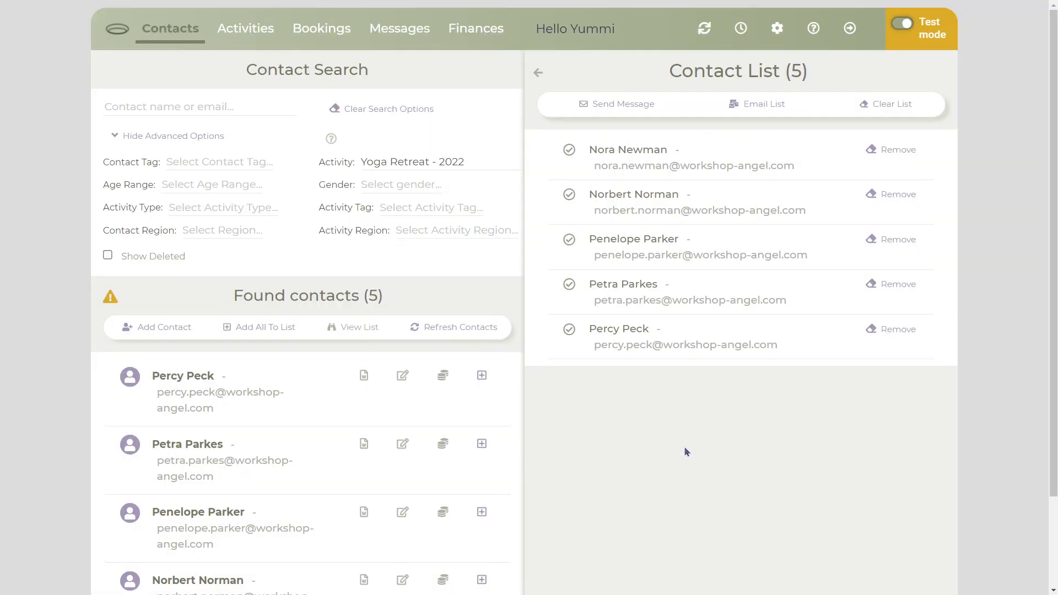
pyautogui.click(766, 107)
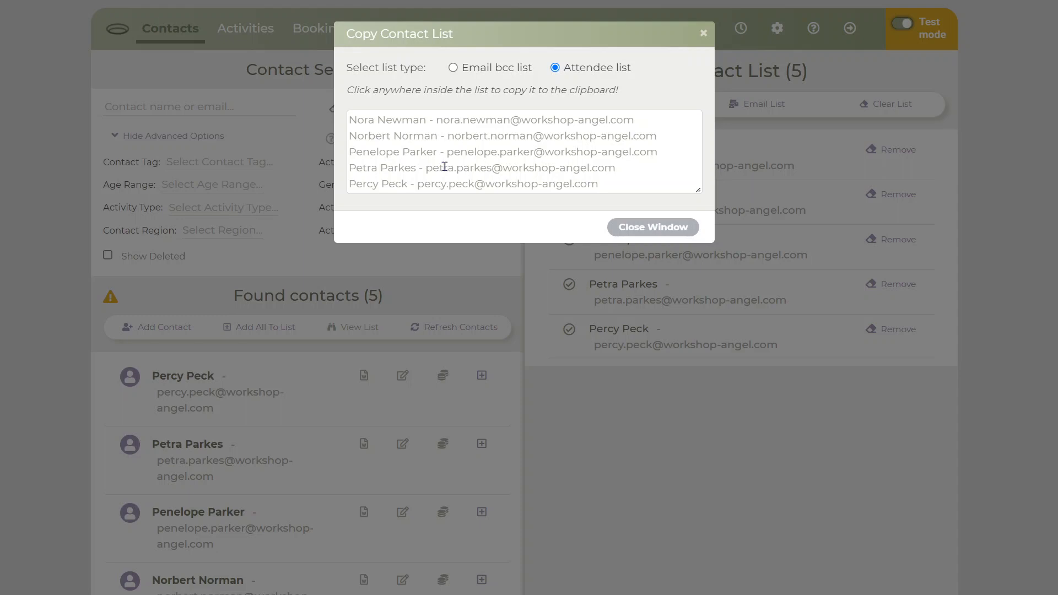
pyautogui.click(453, 69)
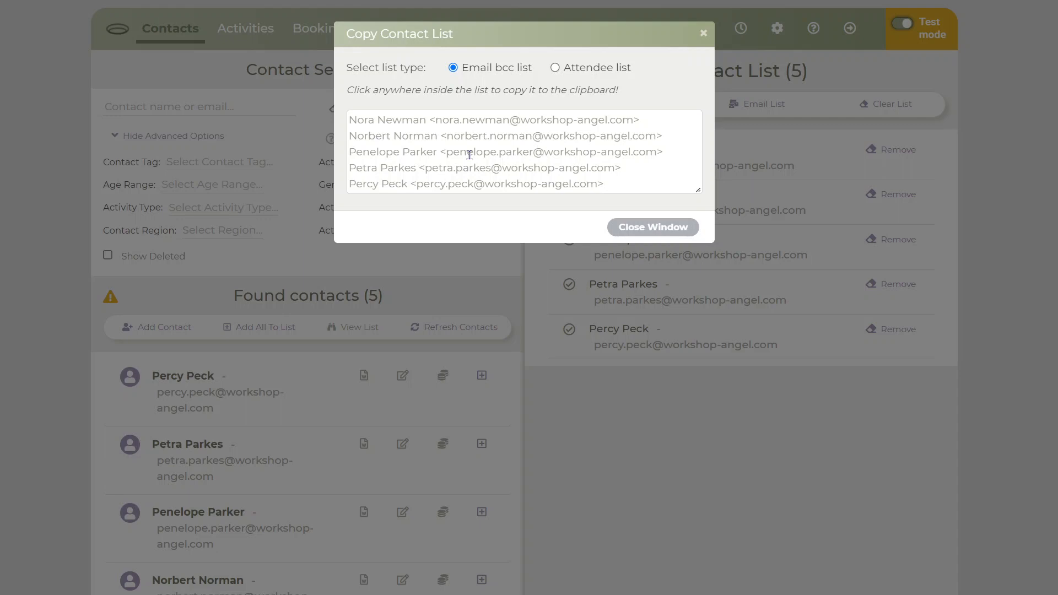
pyautogui.click(625, 228)
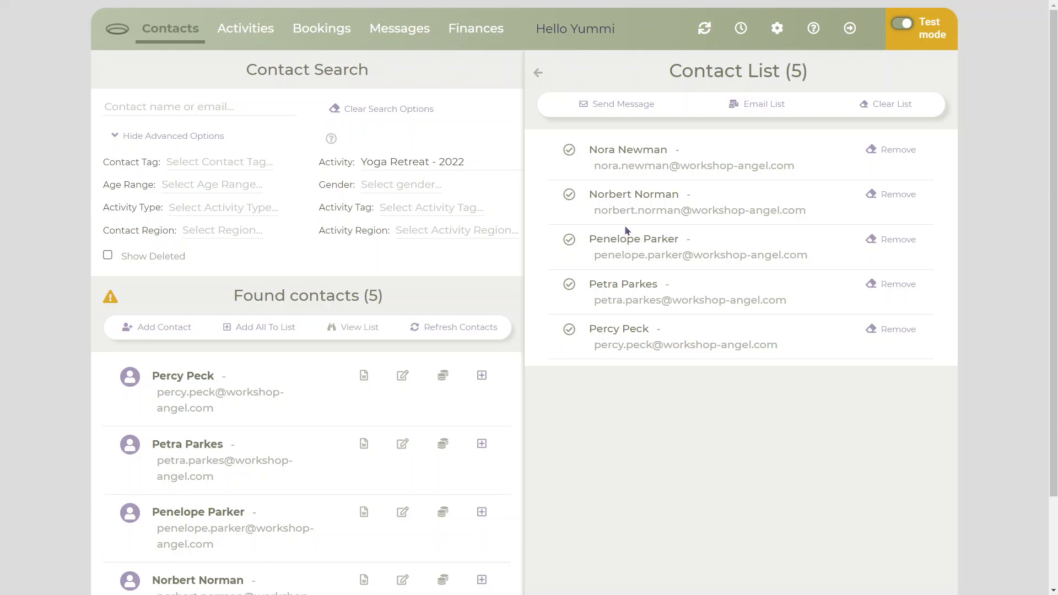
# Examine the details, notes and finances of the first found contact
pyautogui.click(182, 391)
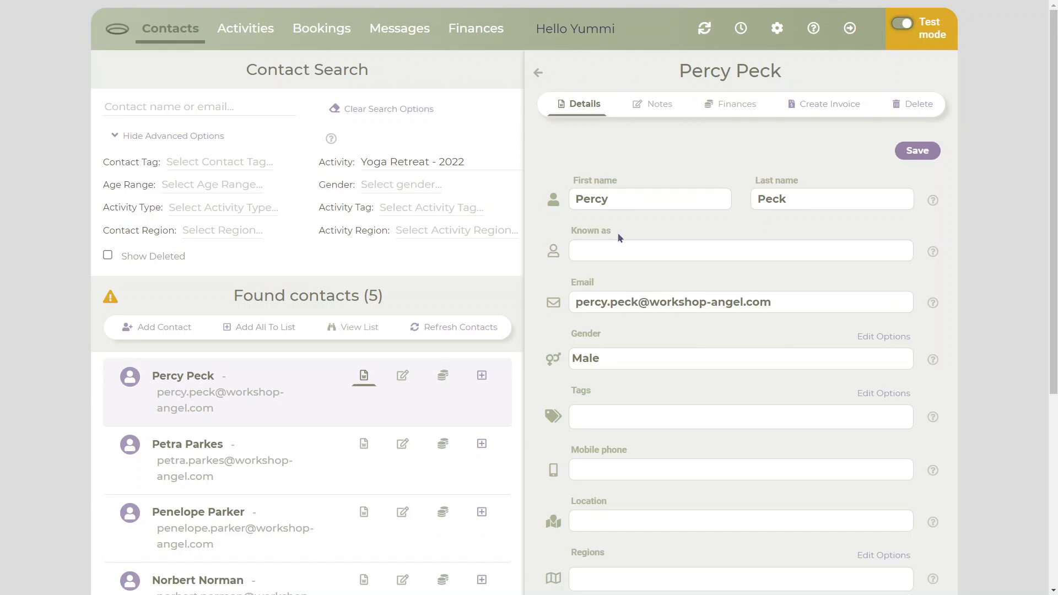
pyautogui.scroll(-1, 620, 237)
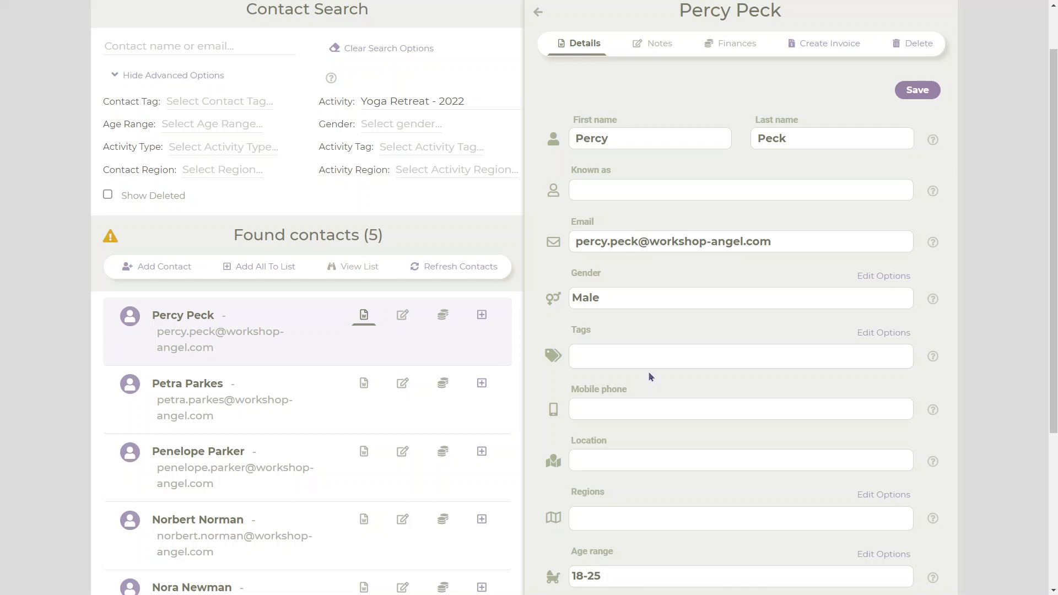
pyautogui.scroll(2, 649, 375)
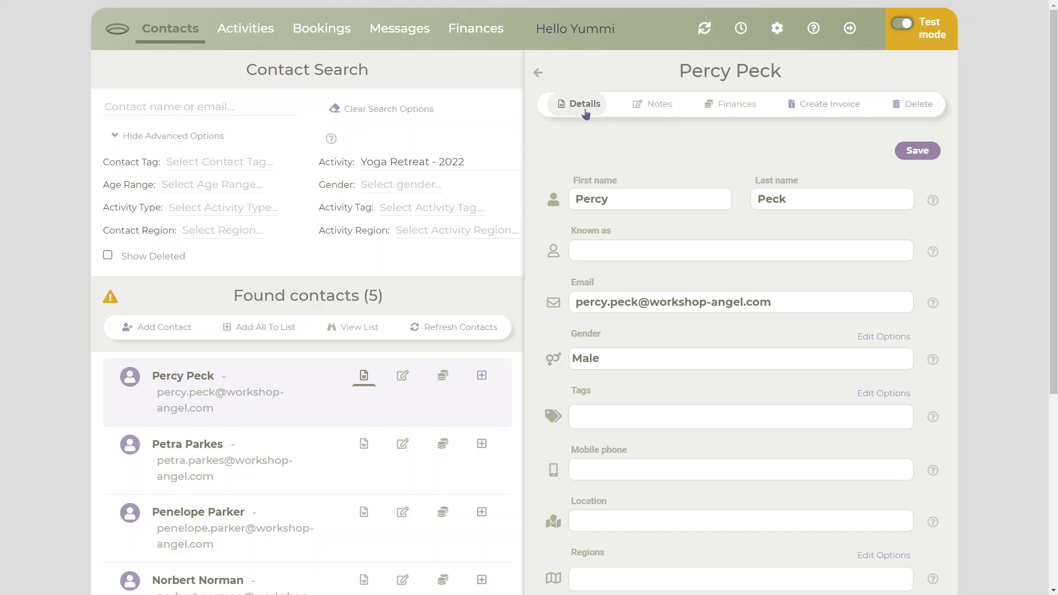
pyautogui.click(643, 114)
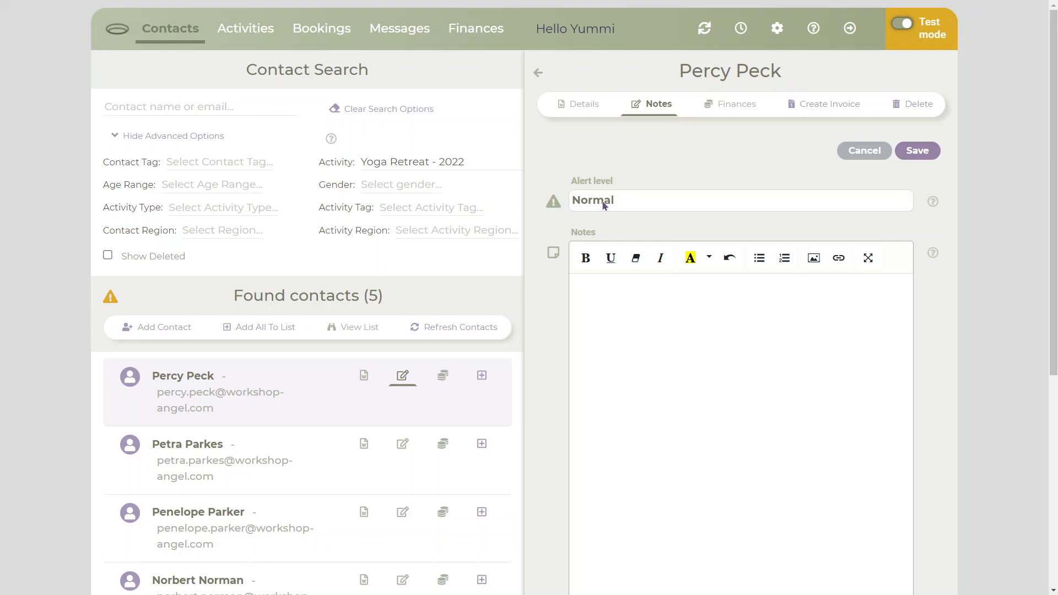
pyautogui.click(724, 112)
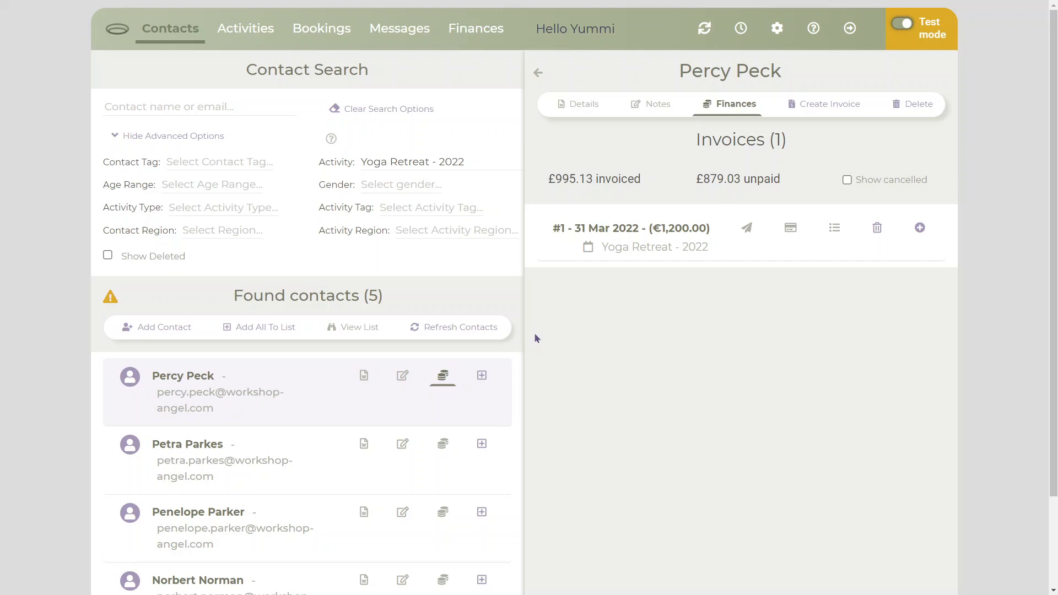
# Clear the contact search options and hide the advanced options
pyautogui.click(423, 112)
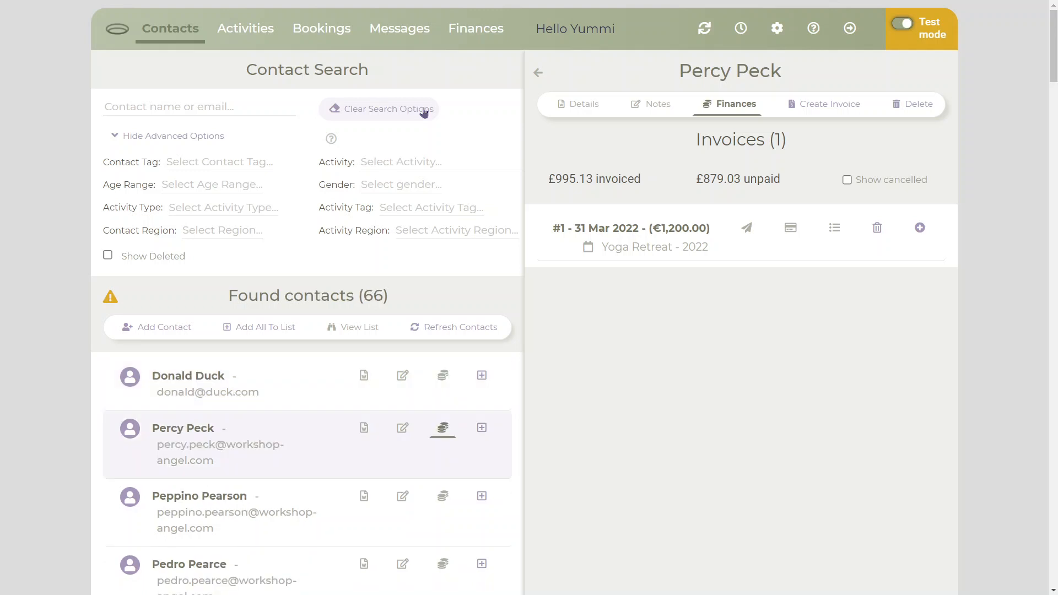
pyautogui.click(199, 138)
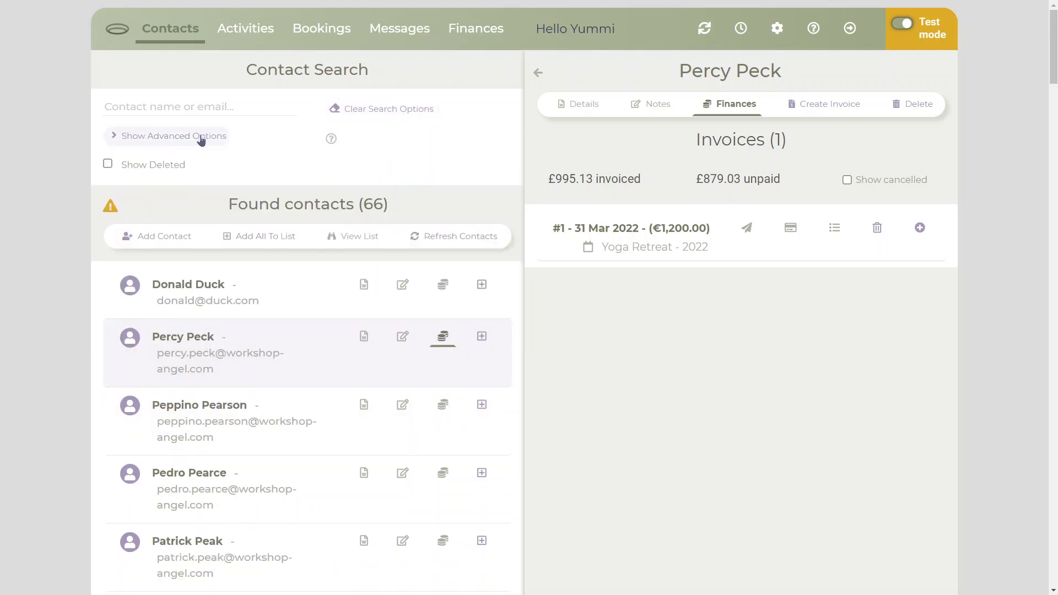
# Delete the first contact in the found contacts and close its record
pyautogui.click(234, 293)
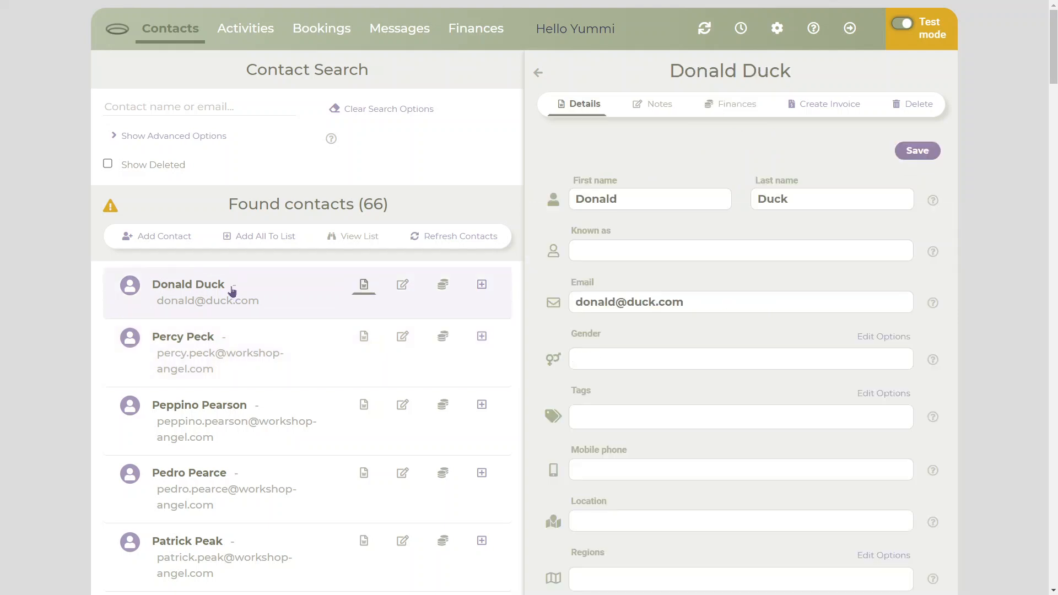
pyautogui.click(914, 113)
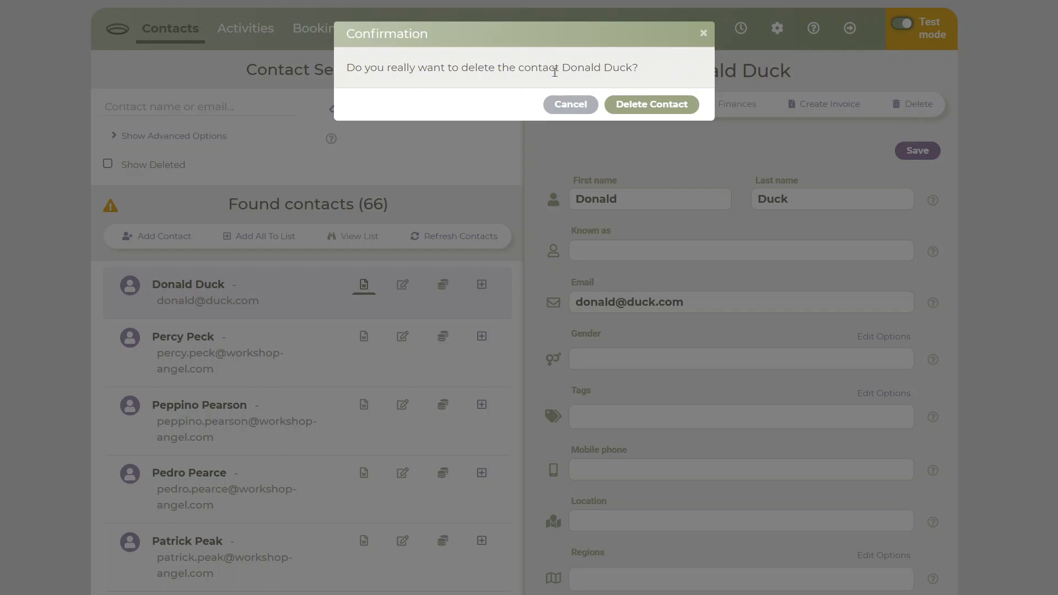
pyautogui.click(627, 111)
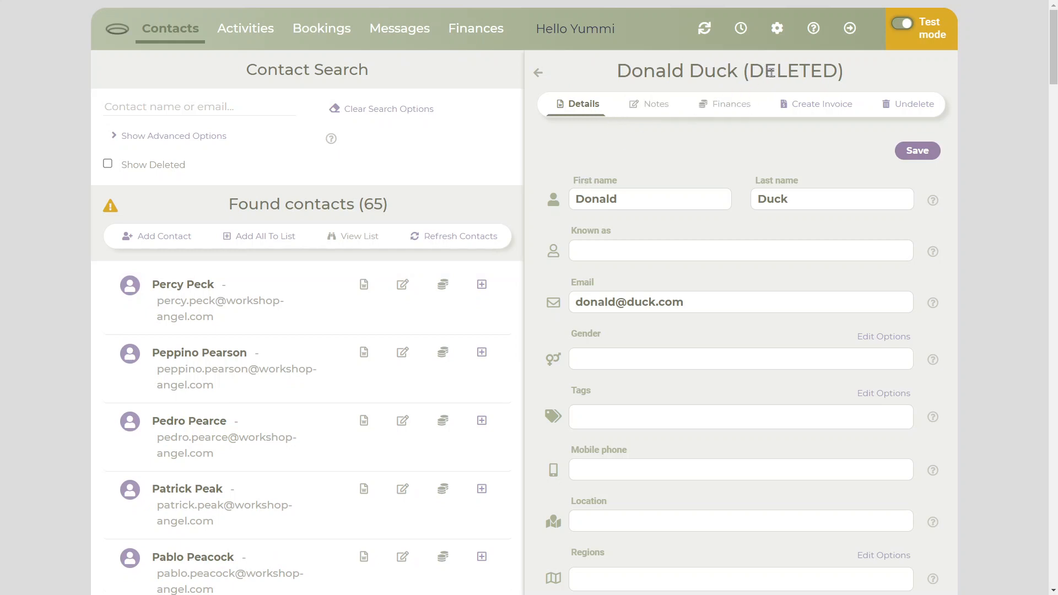
pyautogui.click(540, 76)
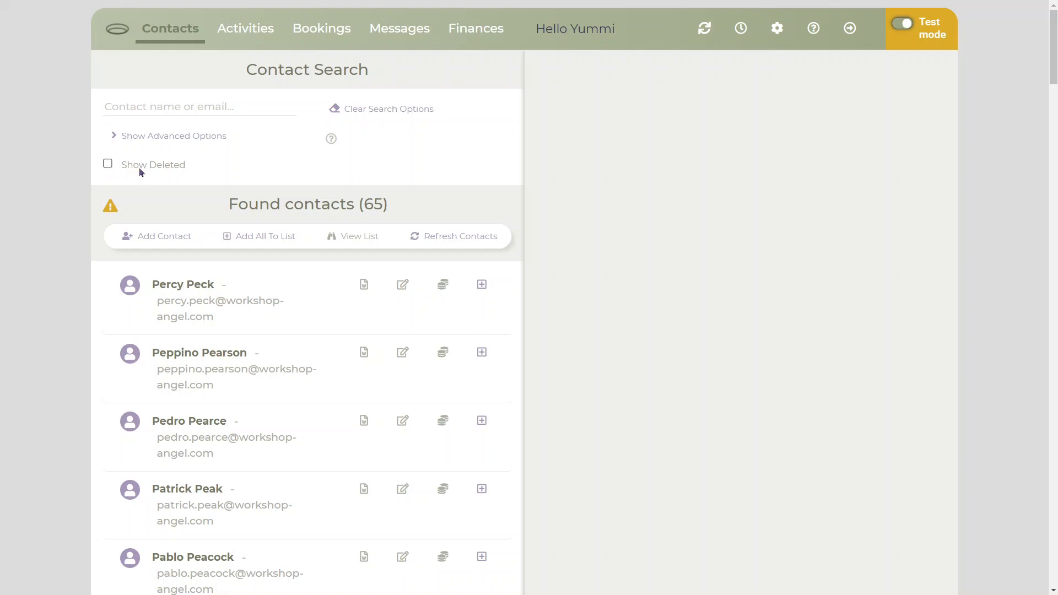
# Show deleted contacts, undelete the deleted contact heading the results, and close its record
pyautogui.click(108, 165)
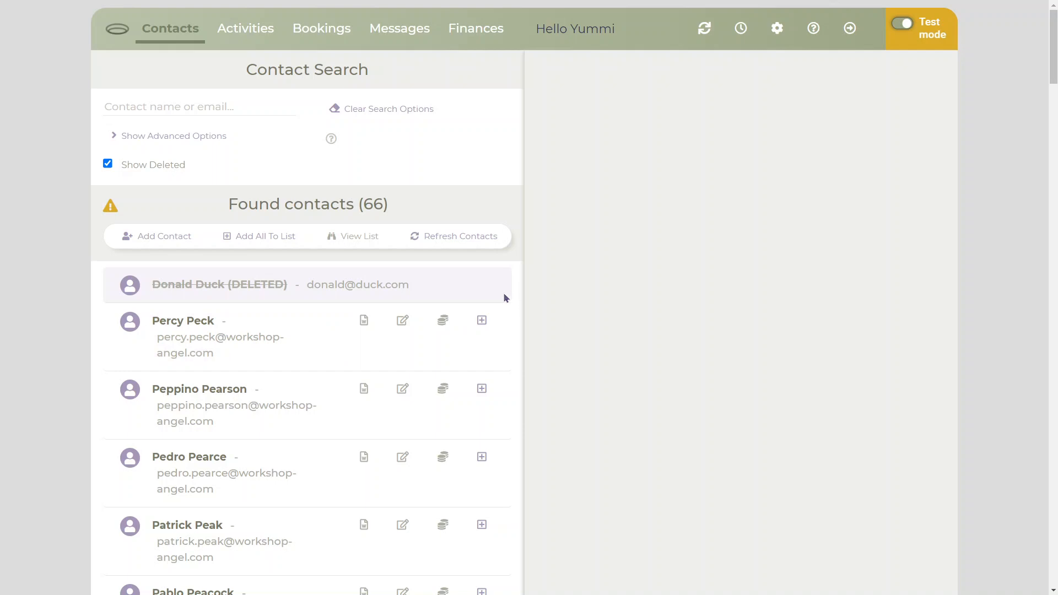
pyautogui.click(239, 292)
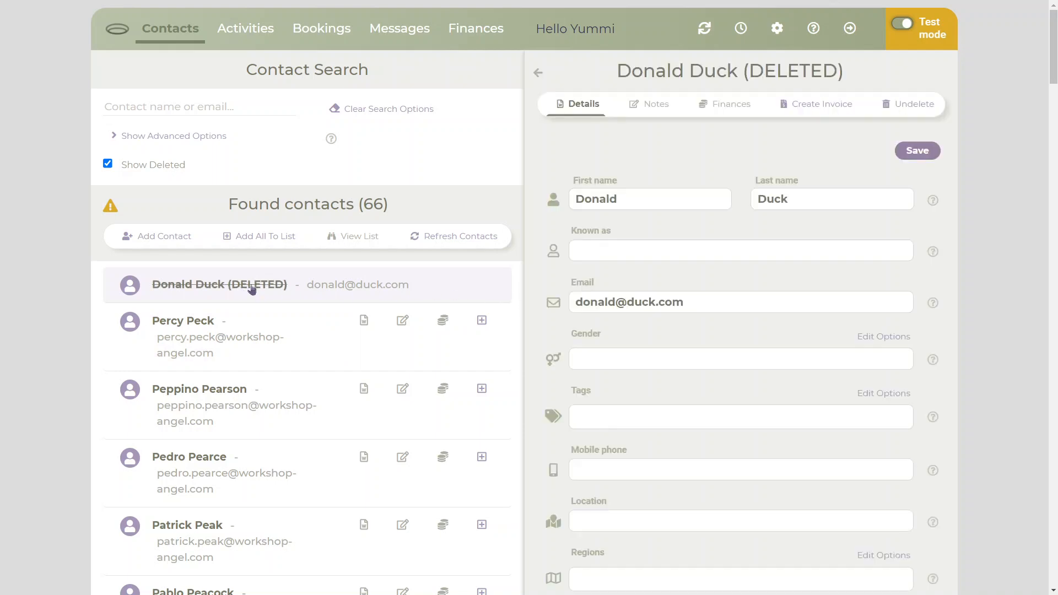
pyautogui.click(905, 109)
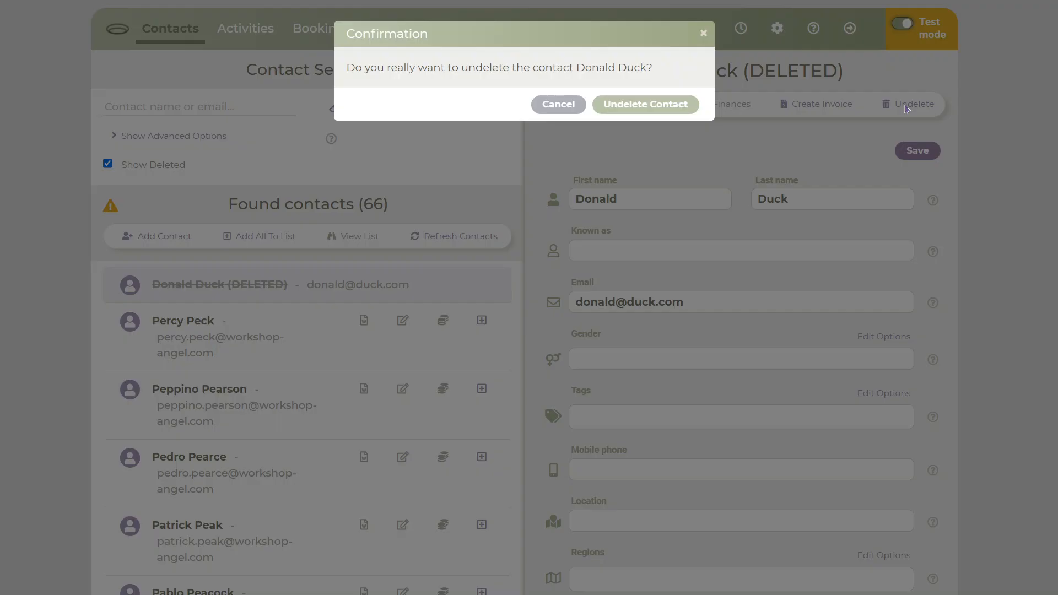
pyautogui.click(635, 110)
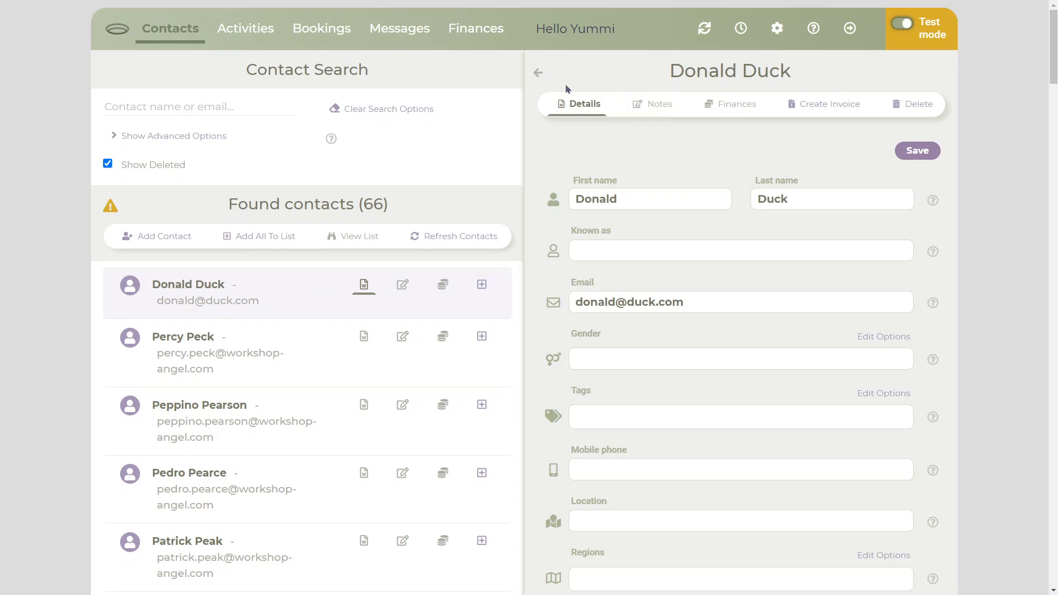
pyautogui.click(539, 76)
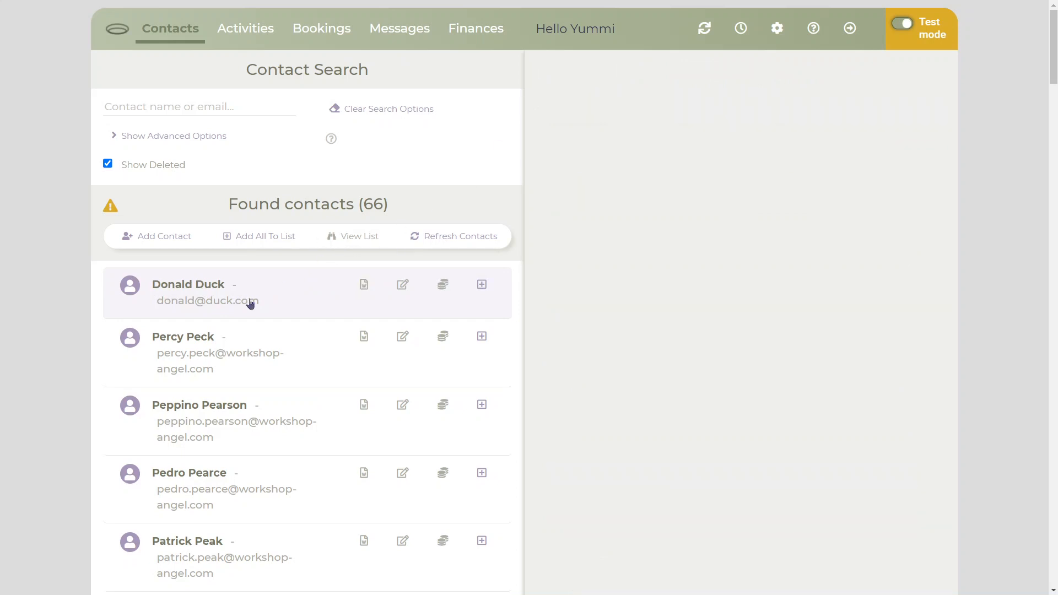